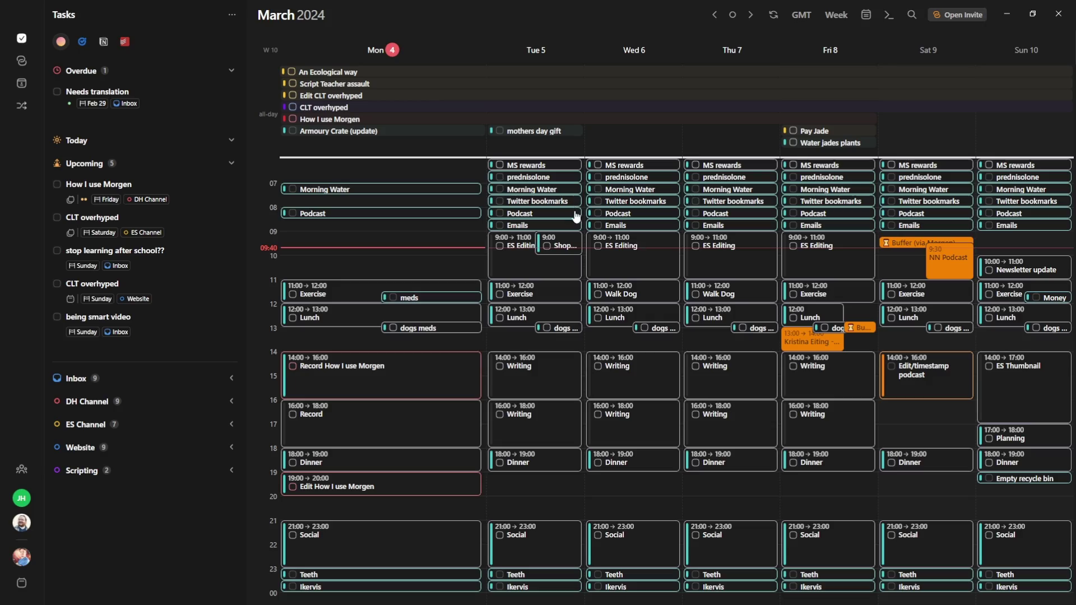
Open the day view of Monday 4 March from the month view and examine the details of its Record block
key("m")
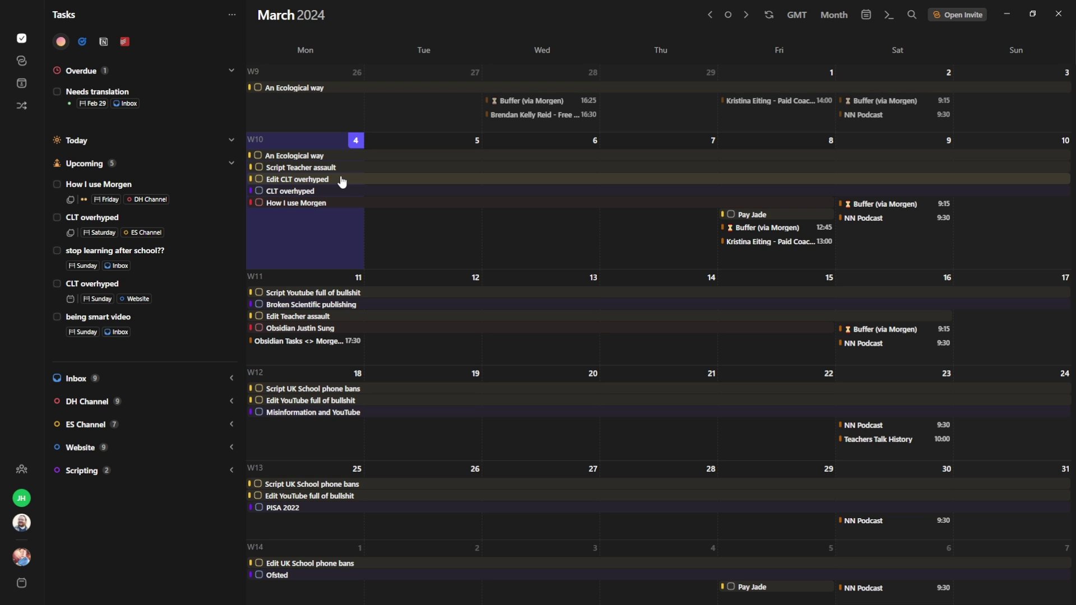
left_click(357, 141)
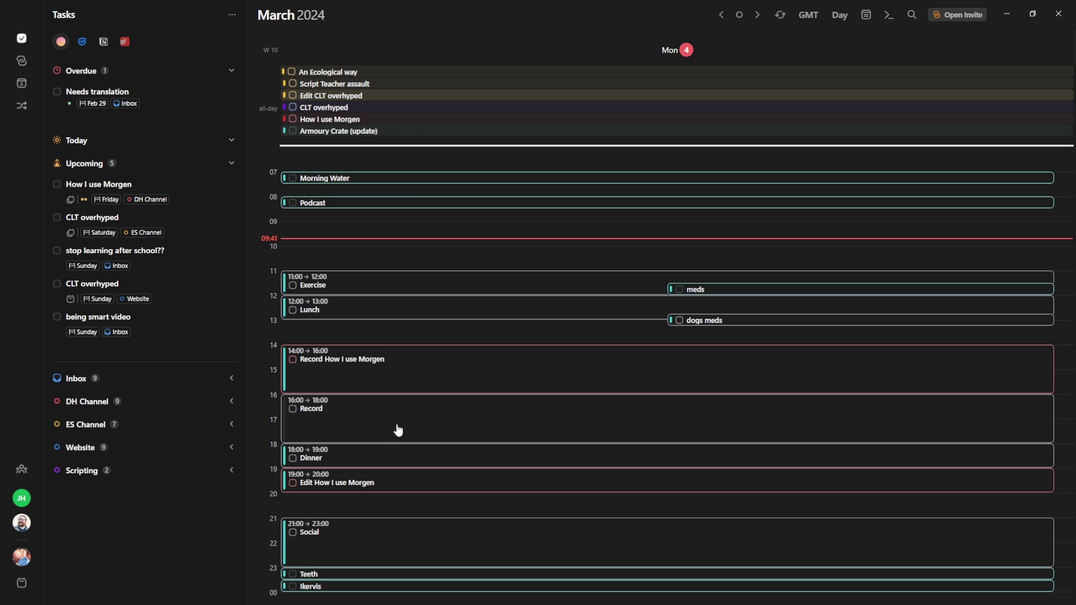
left_click(335, 375)
left_click(342, 119)
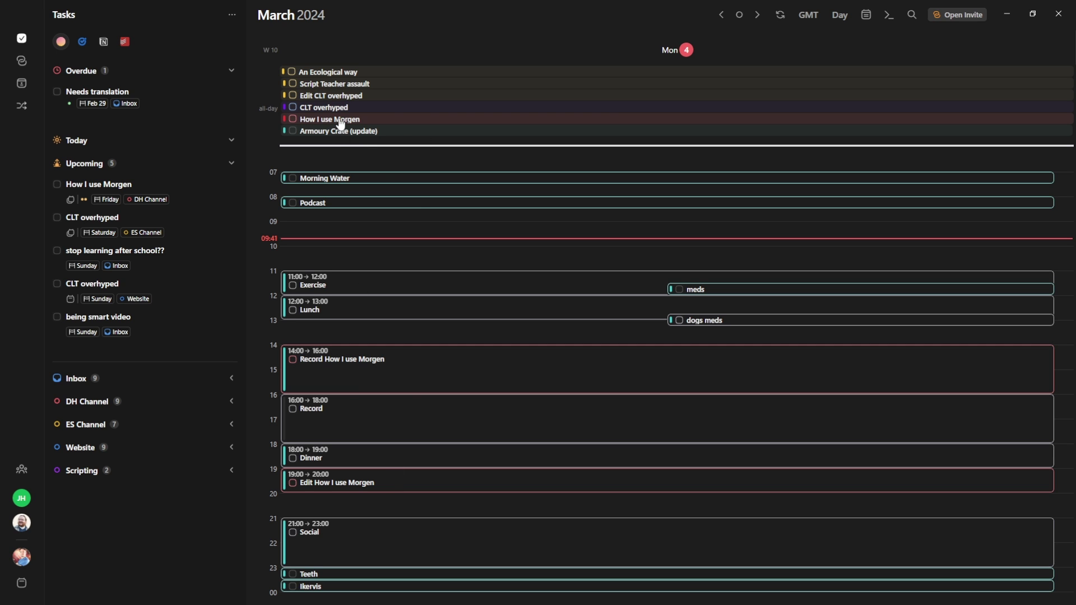
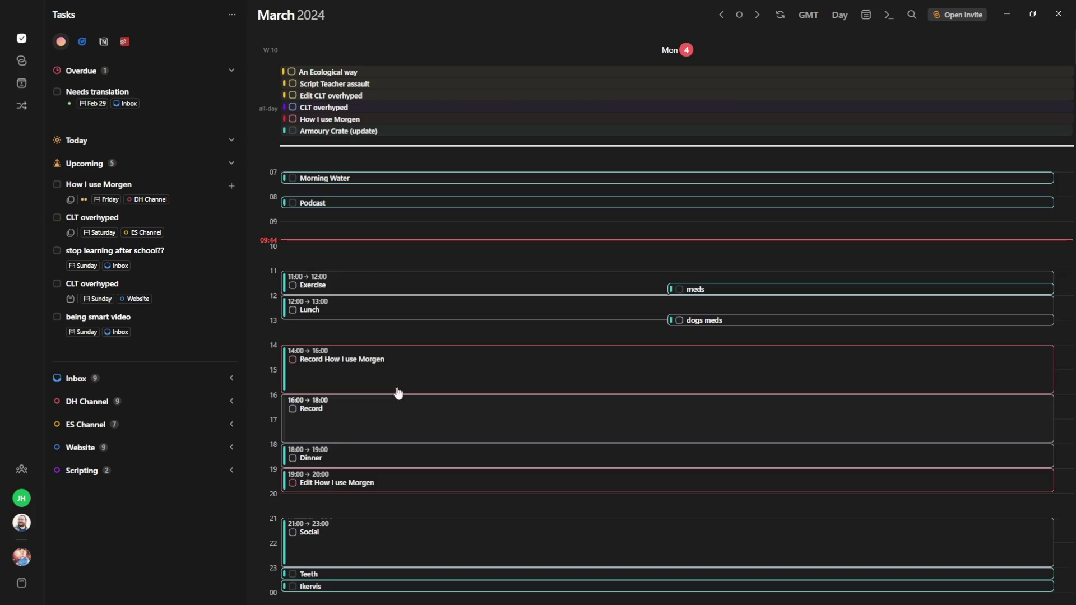
left_click(359, 428)
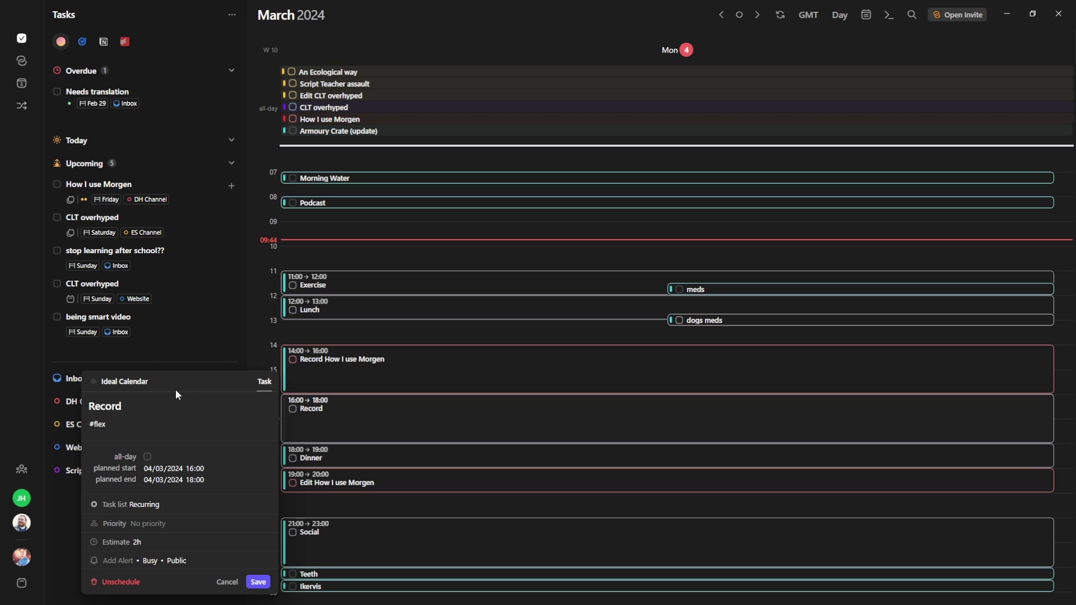
left_click(388, 335)
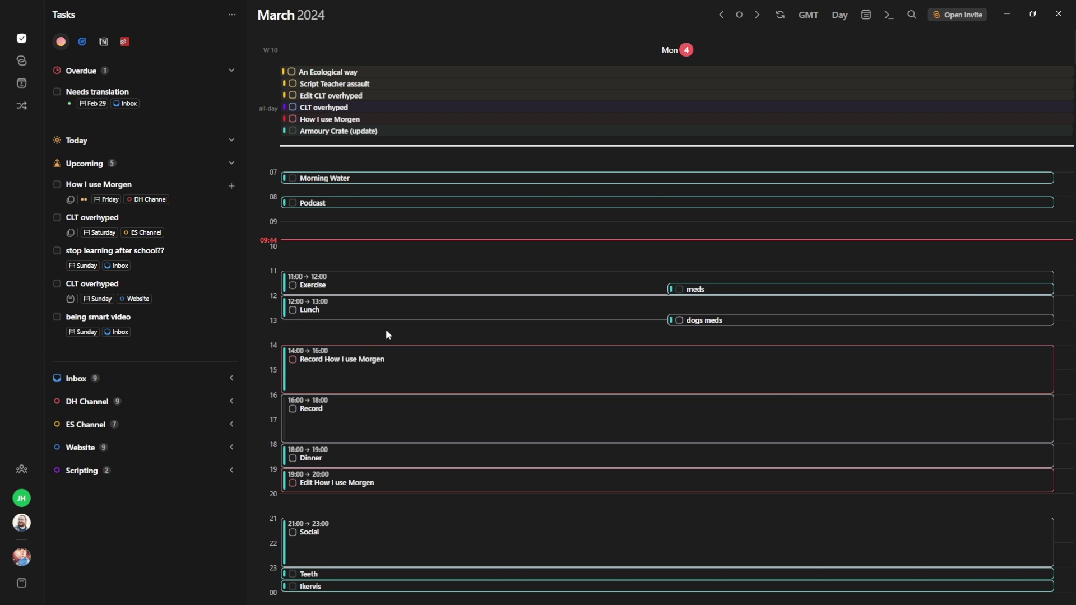
Return to the week view and examine the details of the Tuesday 14:00 and Wednesday 16:00 Writing blocks
key("w")
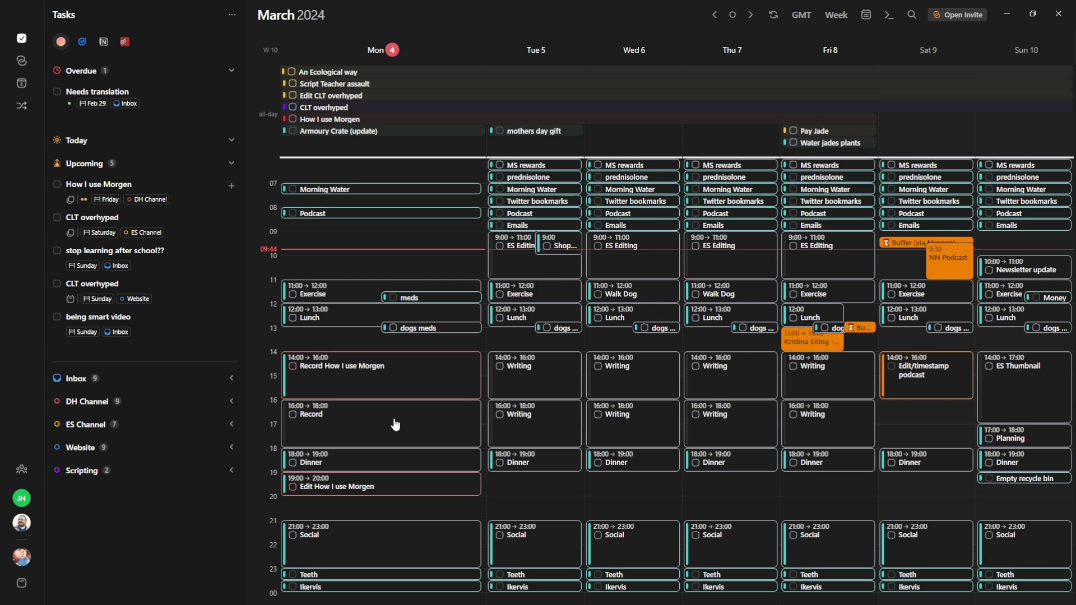
left_click(533, 379)
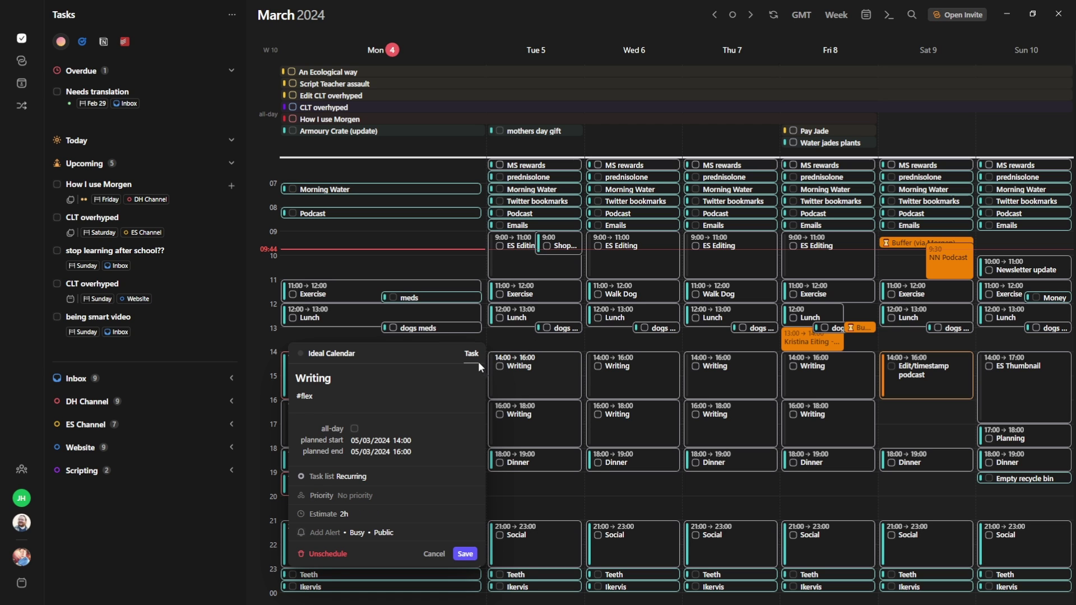
left_click(633, 419)
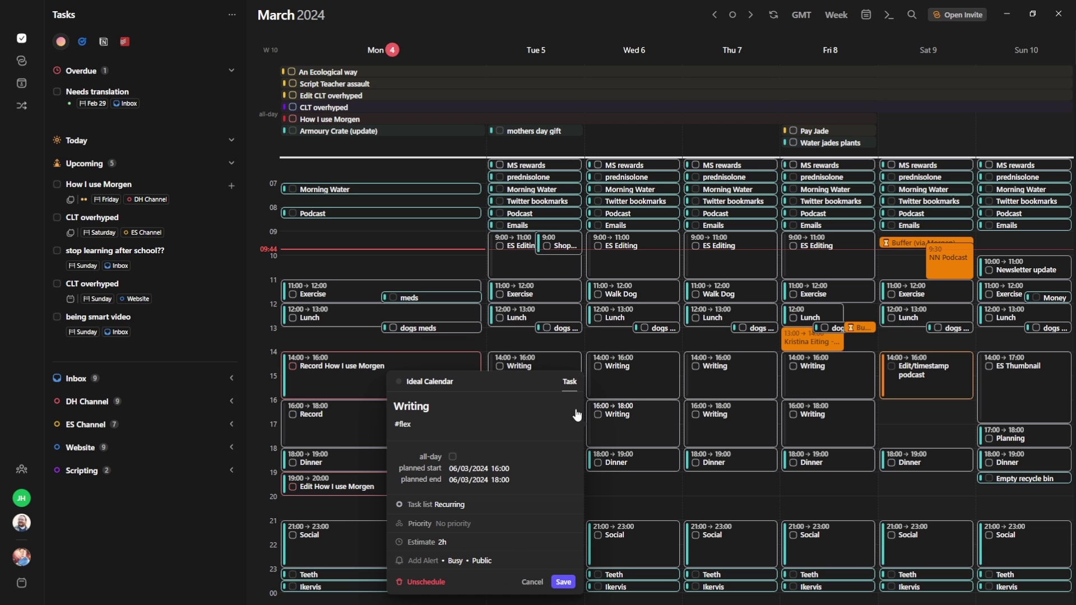
left_click(665, 346)
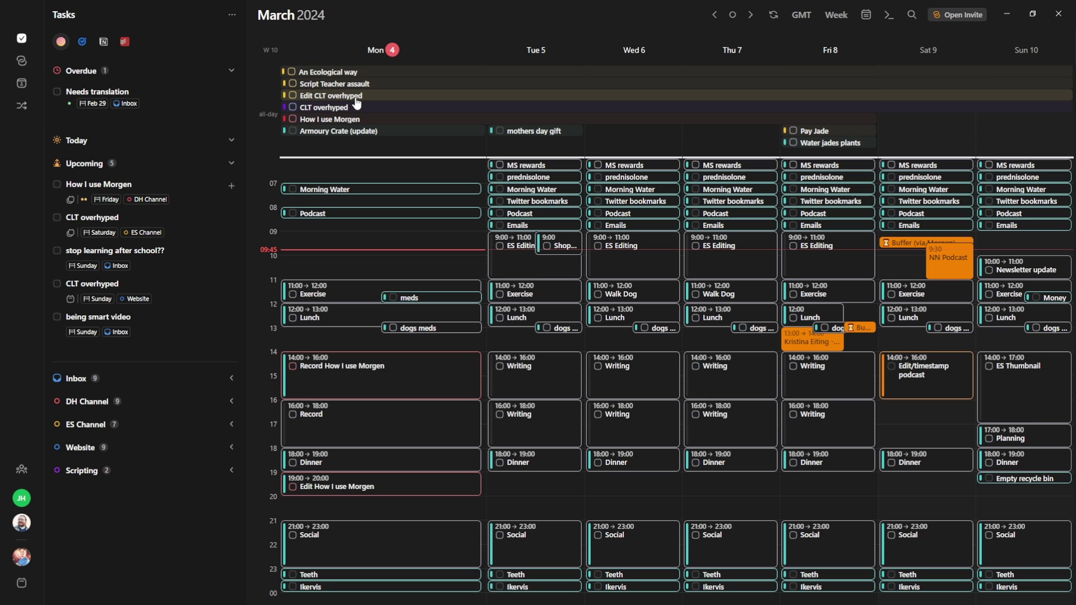
Schedule the ES Channel task CLT overhyped on Tuesday 5 at 9:00 and mark that slot's ES Editing block as done
left_click(76, 423)
scroll(112, 392, "down", 2)
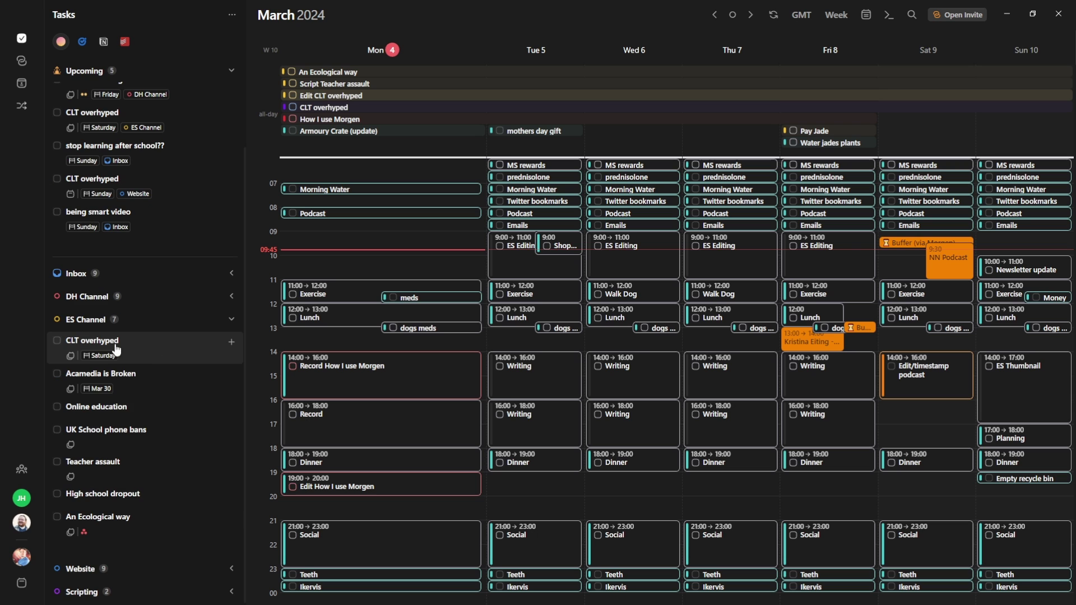
left_click_drag(180, 342, 529, 249)
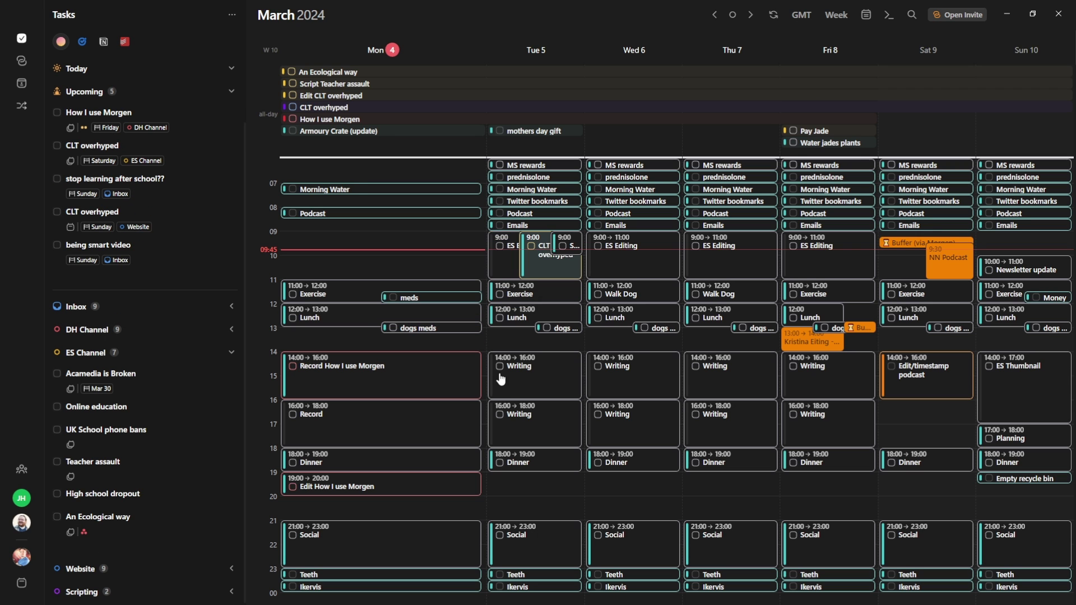
left_click(531, 247)
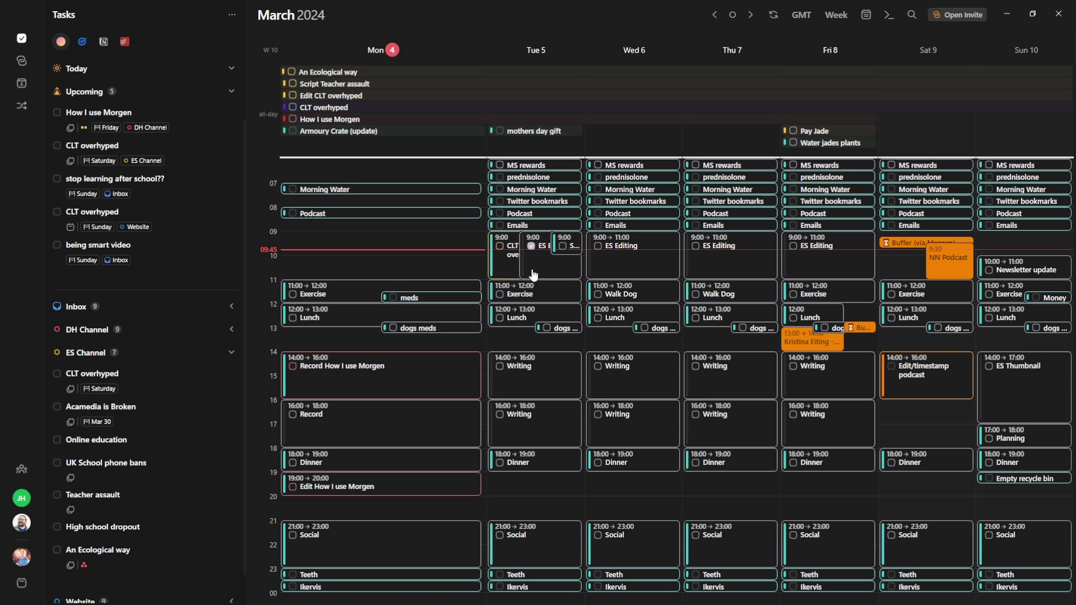
Check the CLT overhyped task's details and schedule it for 9:00–11:00 on Wednesday, Thursday and Friday in place of ES Editing
left_click(140, 378)
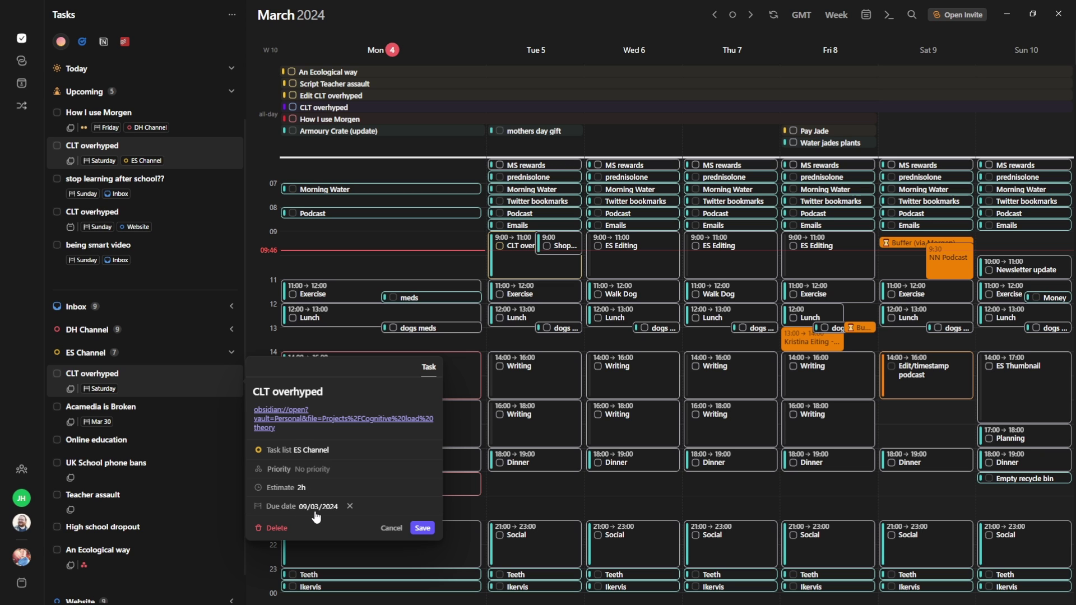
key("Escape")
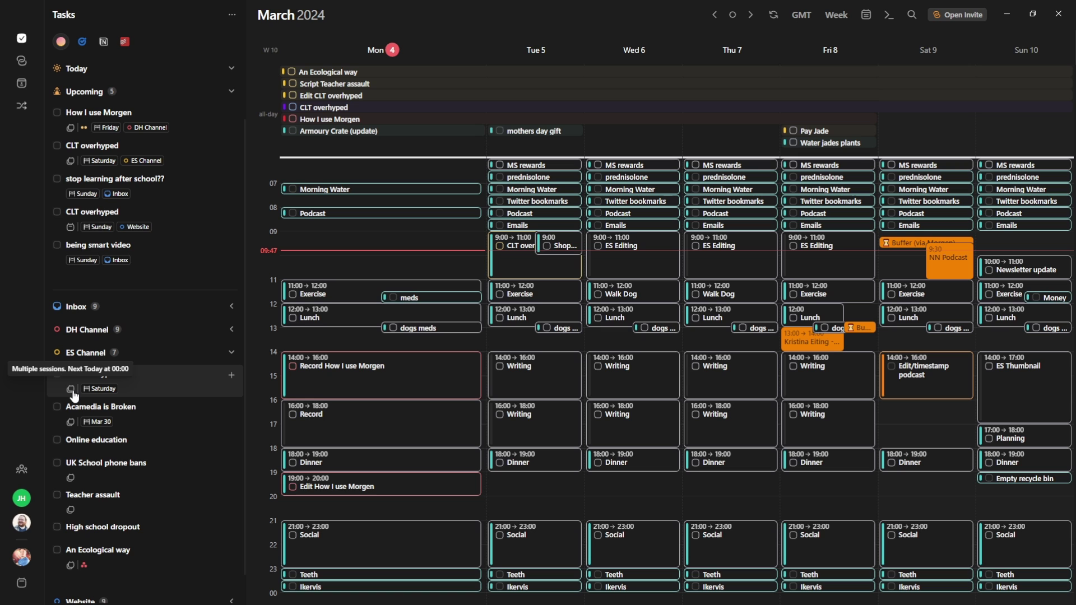
left_click_drag(75, 396, 840, 242)
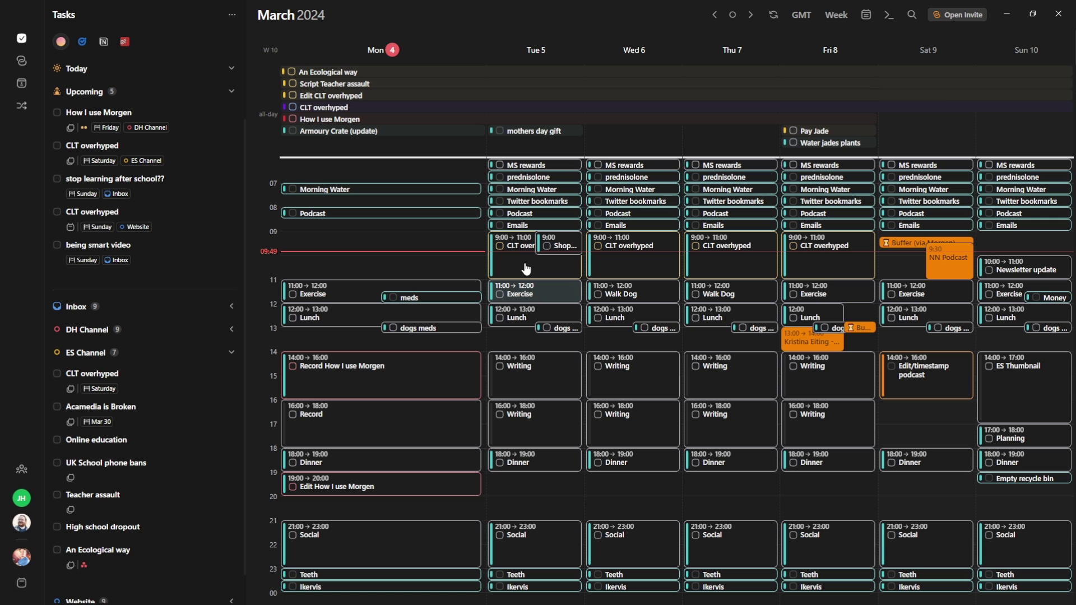
Rename Tuesday's 9:00 CLT overhyped session to "Base cuts CLT overhyped" and save it
left_click(635, 260)
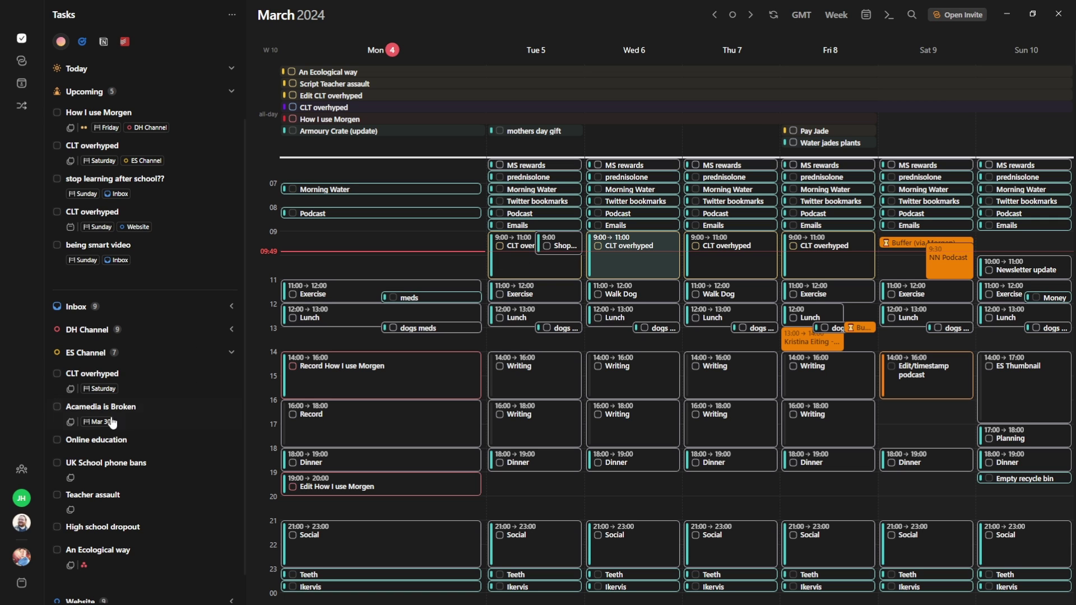
left_click(520, 273)
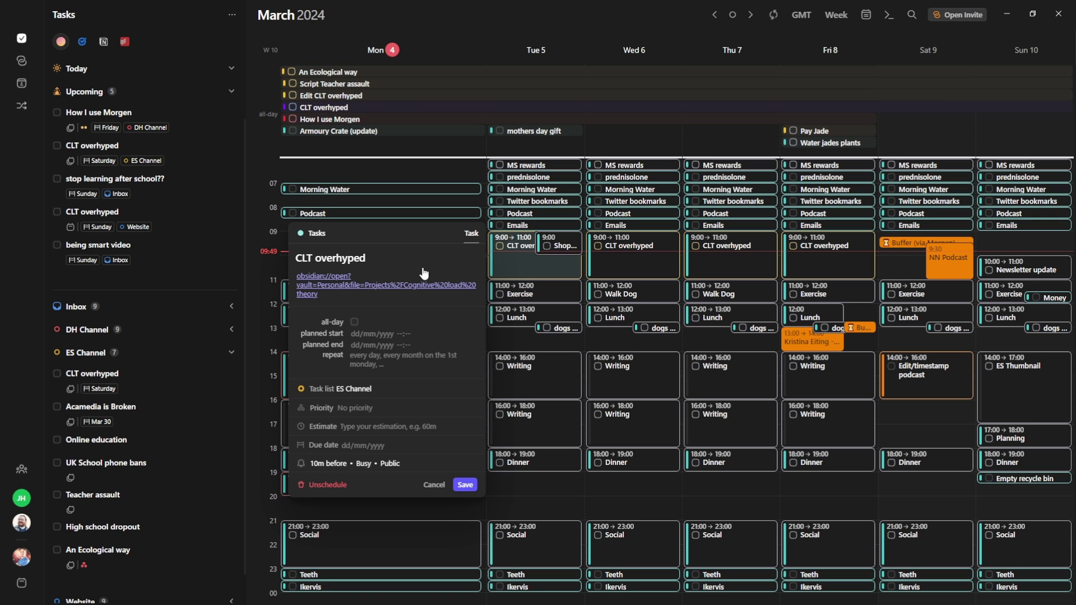
type("Base cuts")
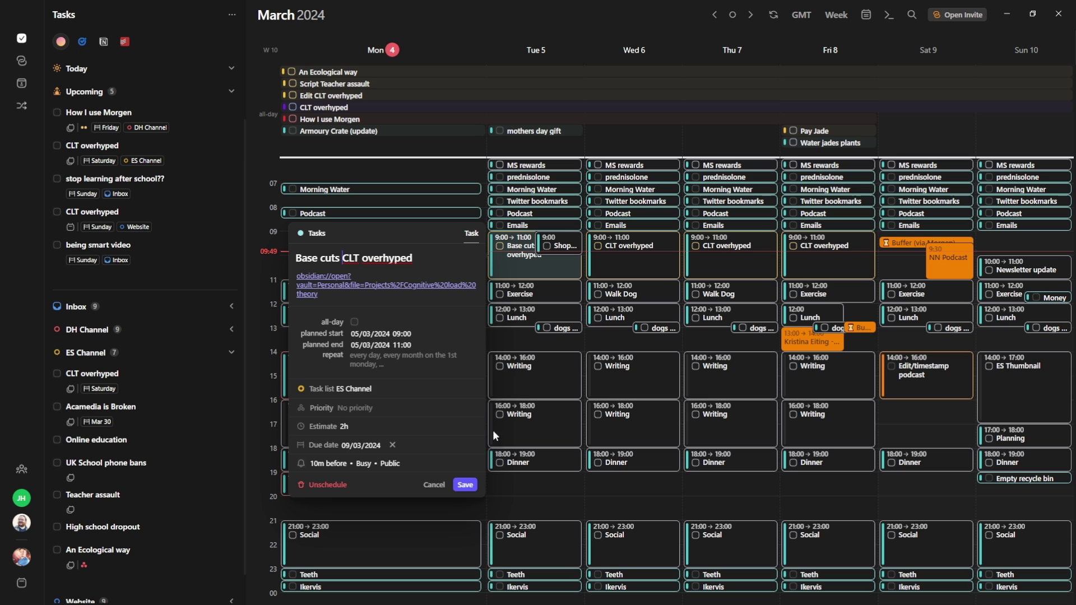
left_click(466, 486)
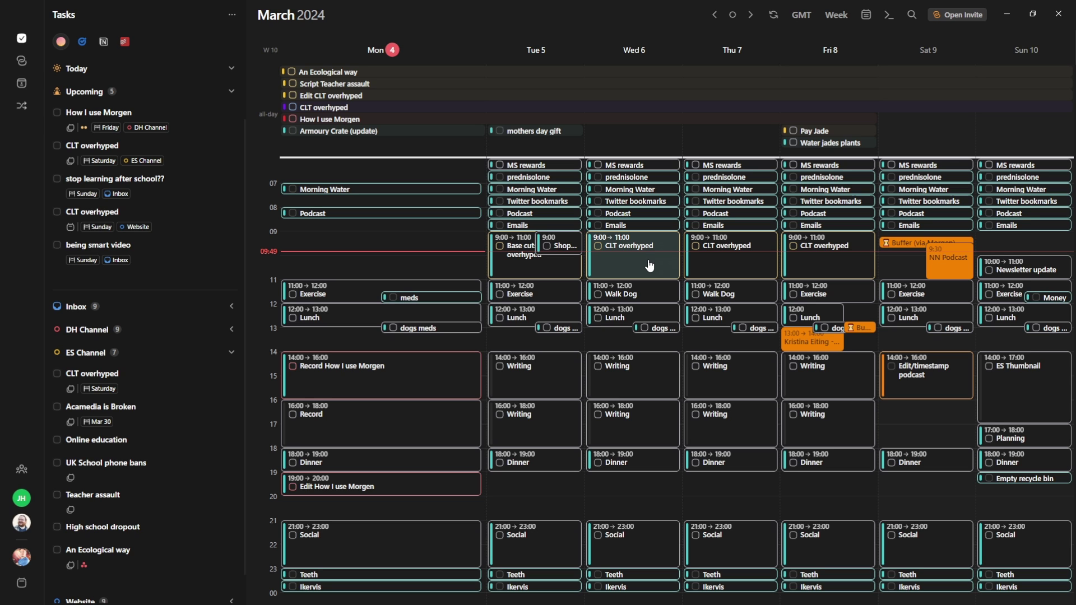
Check in the month view when the Teacher assault scripting and editing are planned, and return to the week view
scroll(117, 470, "down", 1)
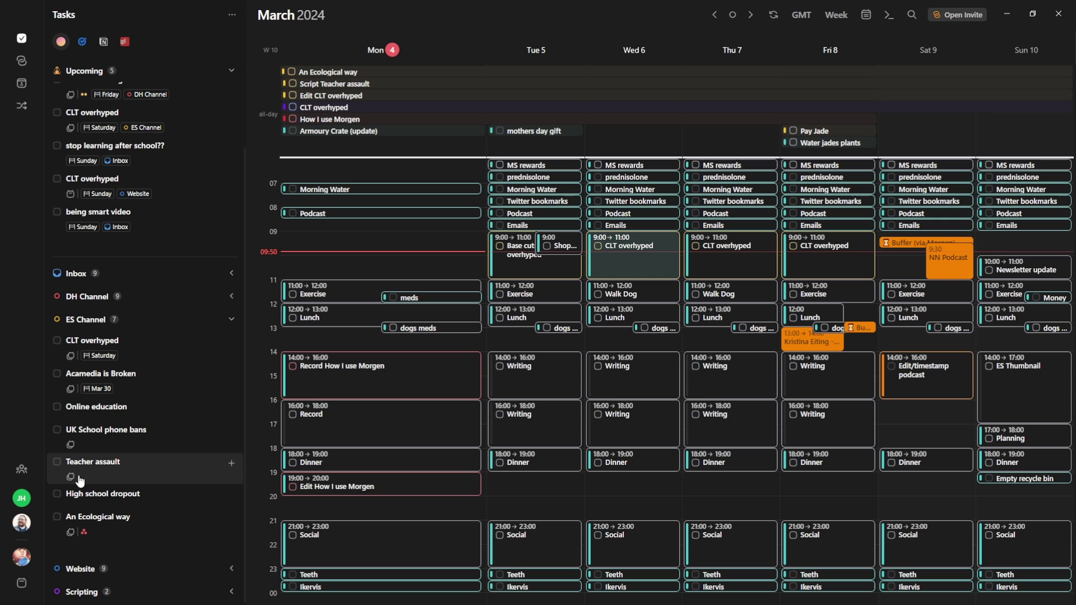
mouse_move(75, 482)
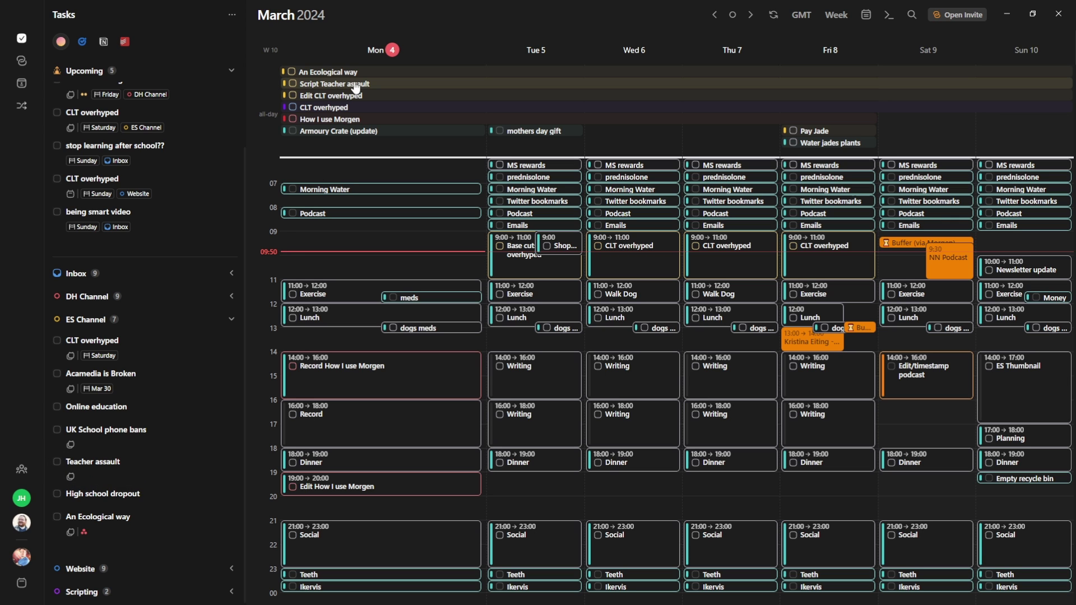
key("m")
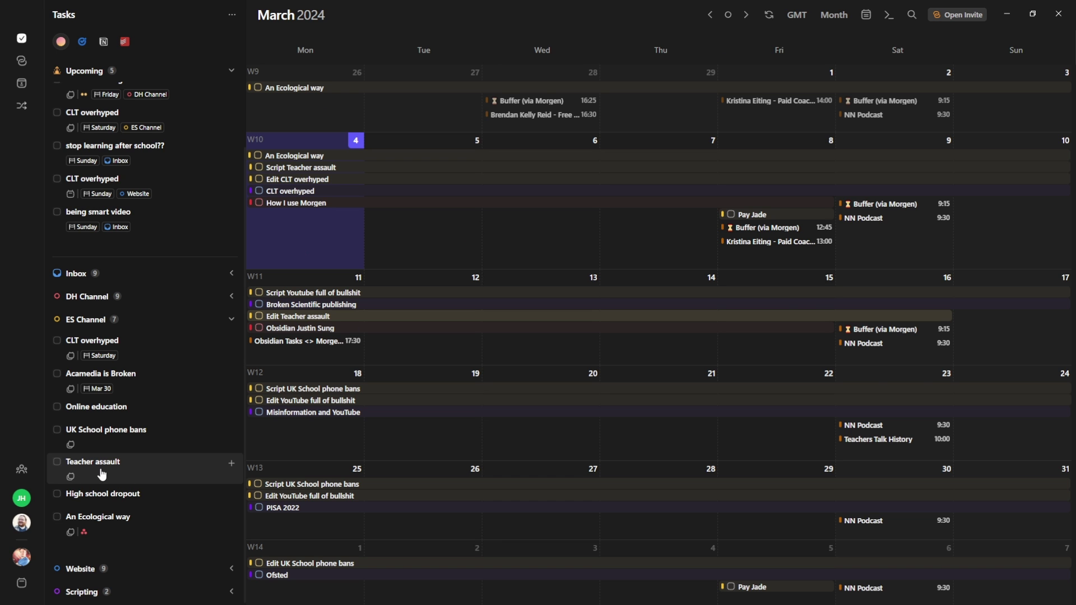
key("w")
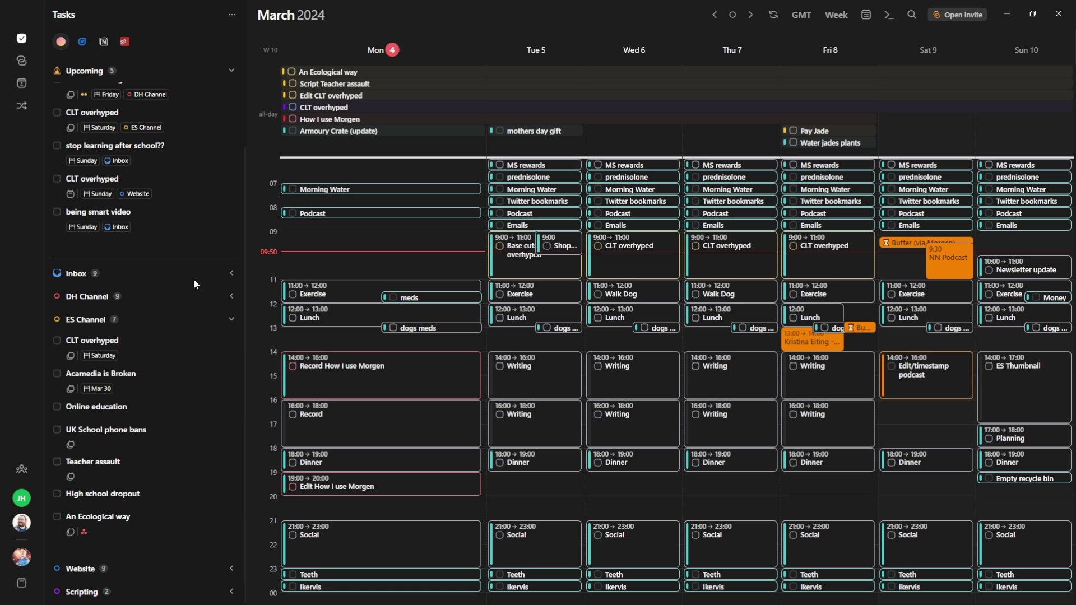
Schedule Teacher assault for 14:00–16:00 and An Ecological way for 16:00–18:00 from Tuesday to Friday in place of the Writing blocks
scroll(242, 224, "up", 2)
left_click(97, 497)
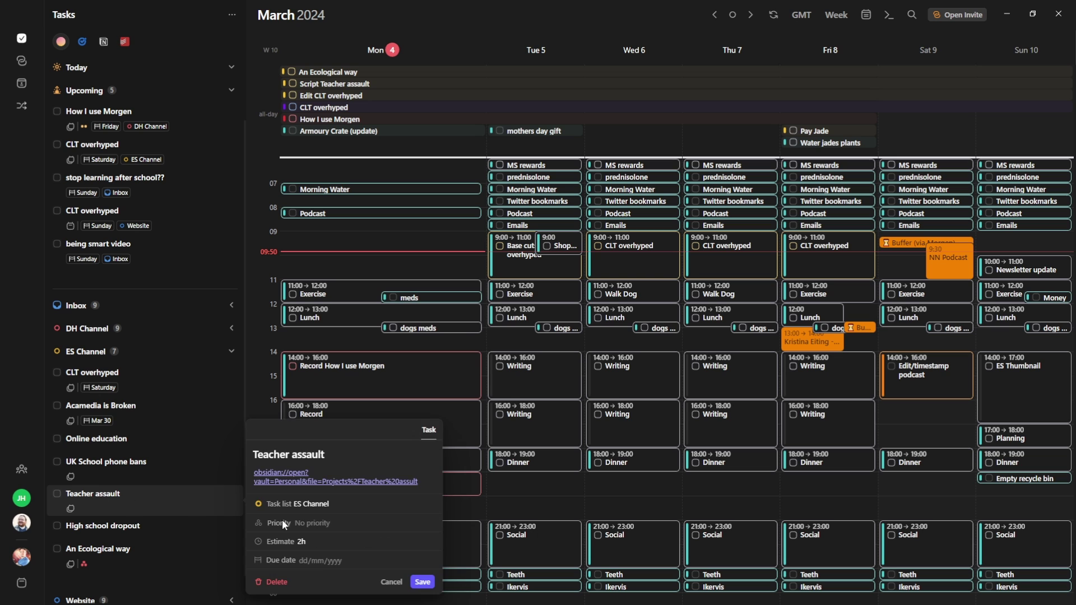
left_click_drag(97, 496, 532, 365)
left_click_drag(98, 583, 615, 434)
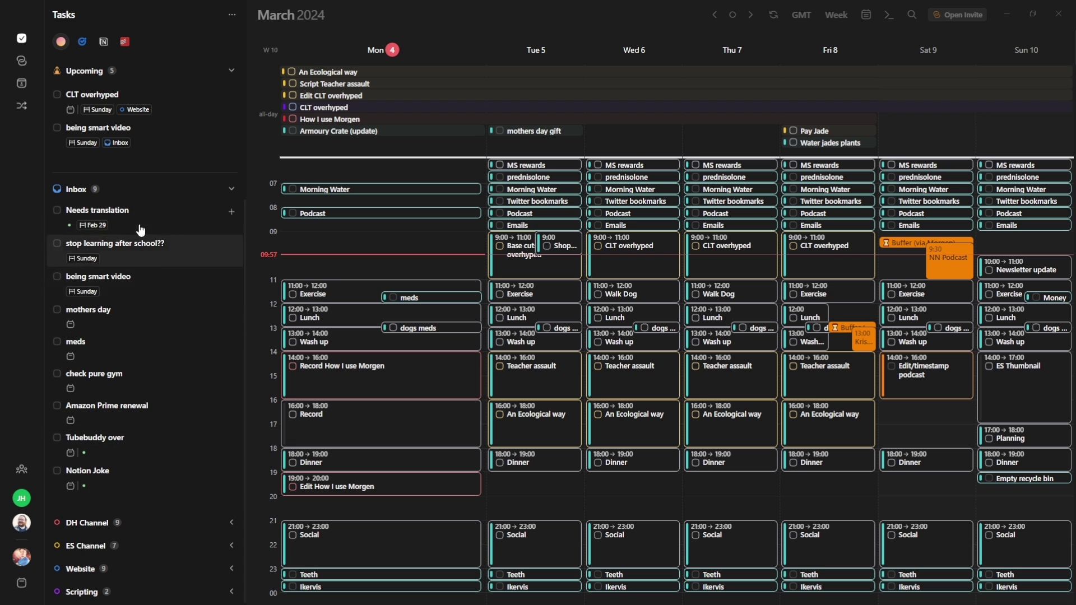
Examine the details of the being smart video task in the Inbox and the scheduling marker of the meds task
left_click(114, 298)
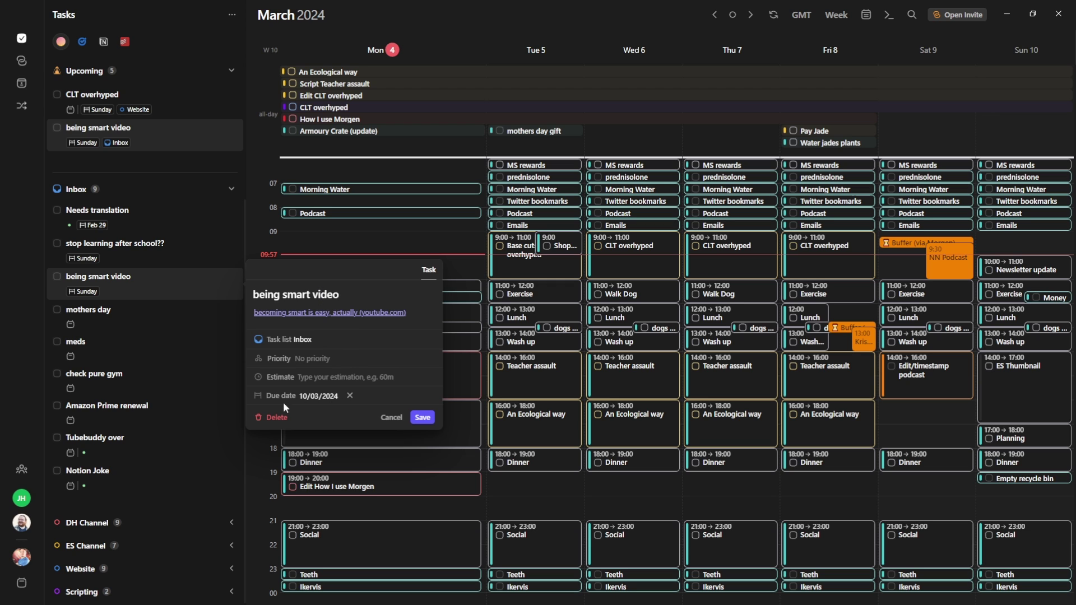
key("Escape")
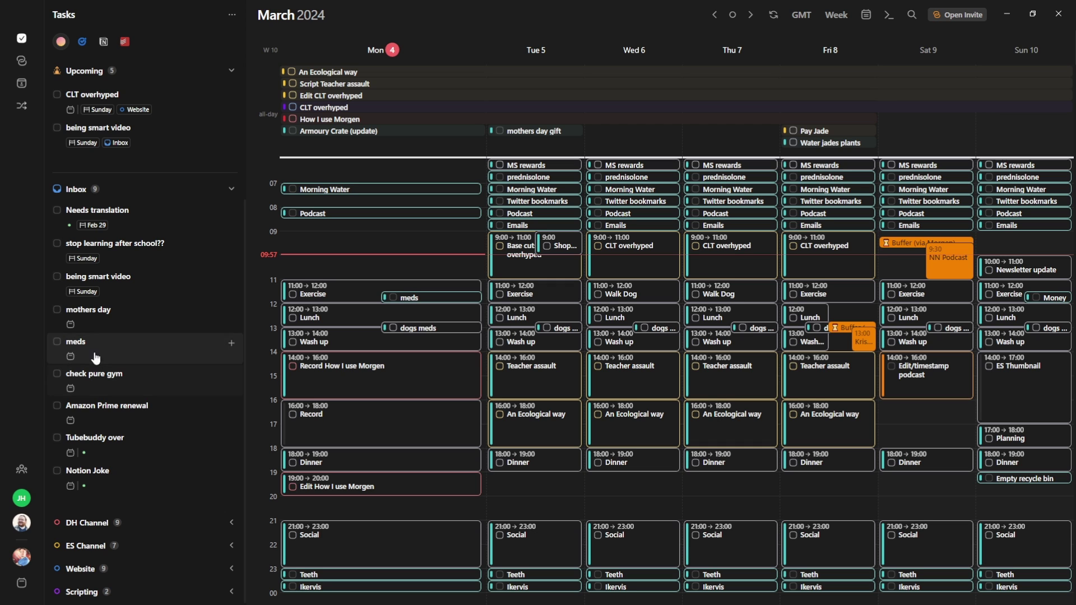
mouse_move(69, 362)
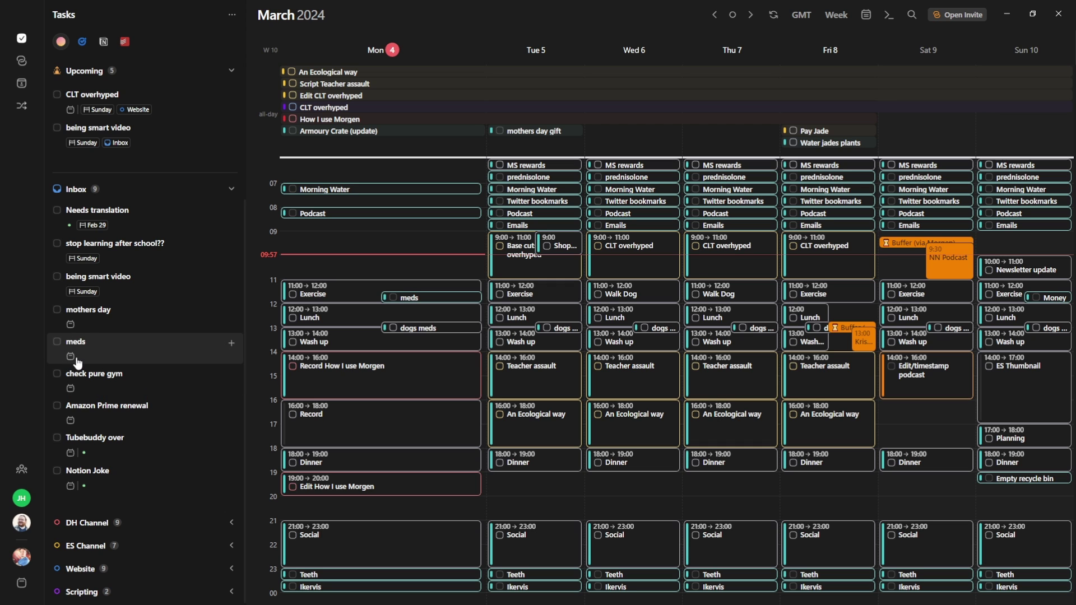